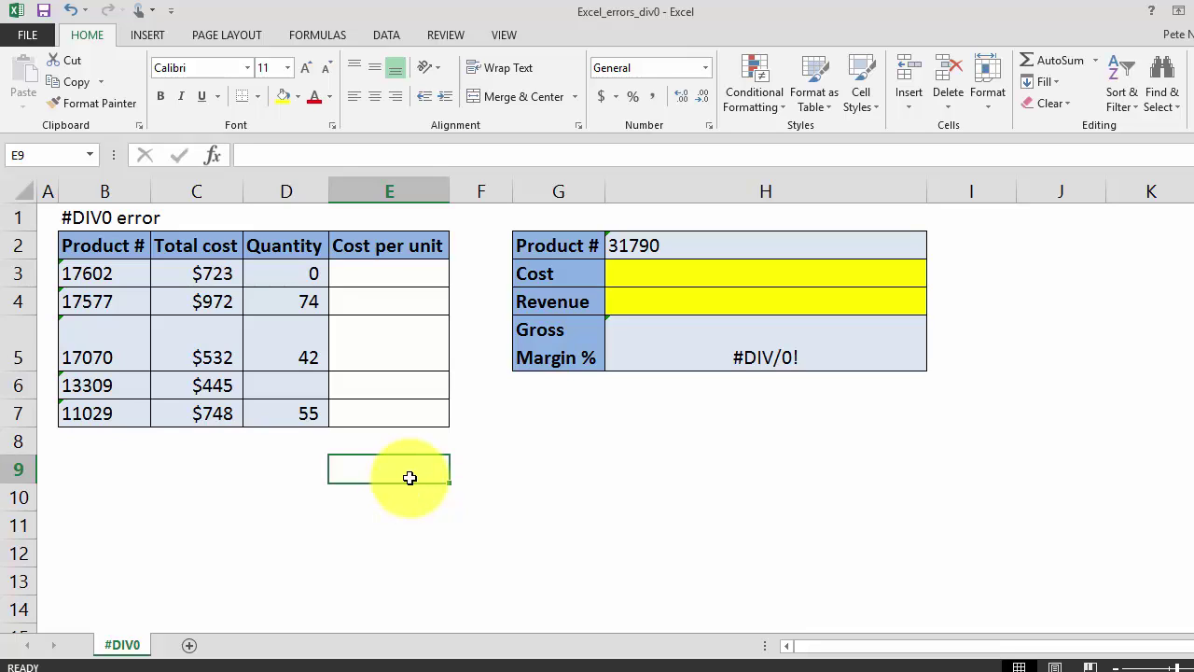
- Enter =C3/D3 in E3 and fill it down through E7
click(380, 272)
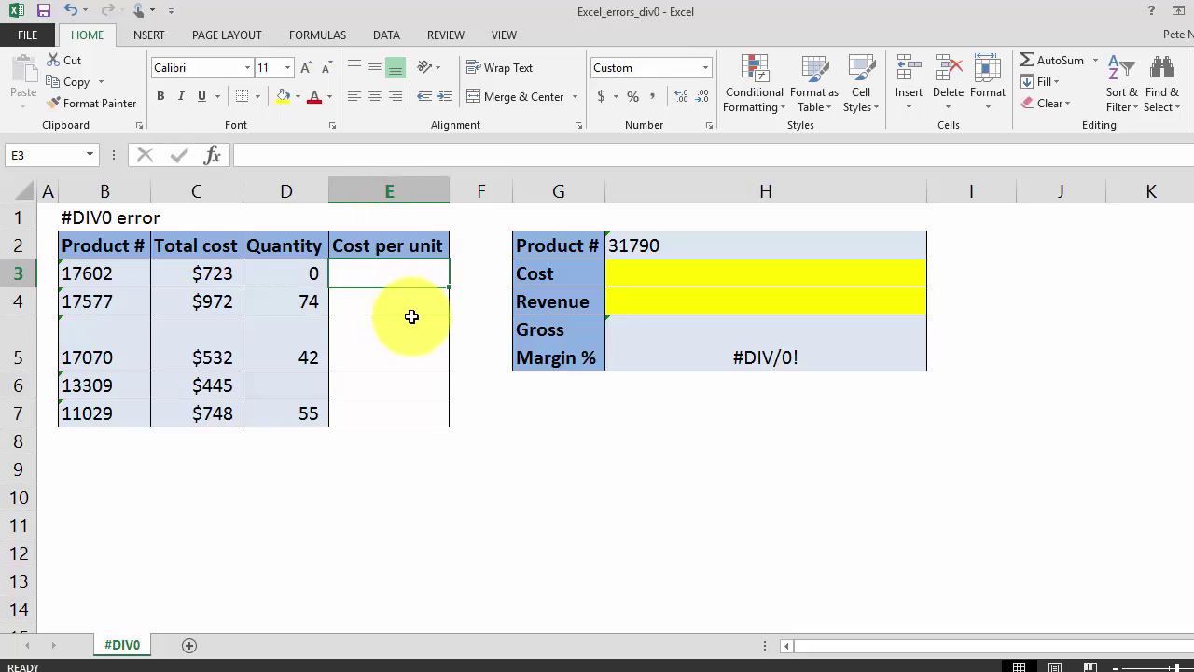
text(=)
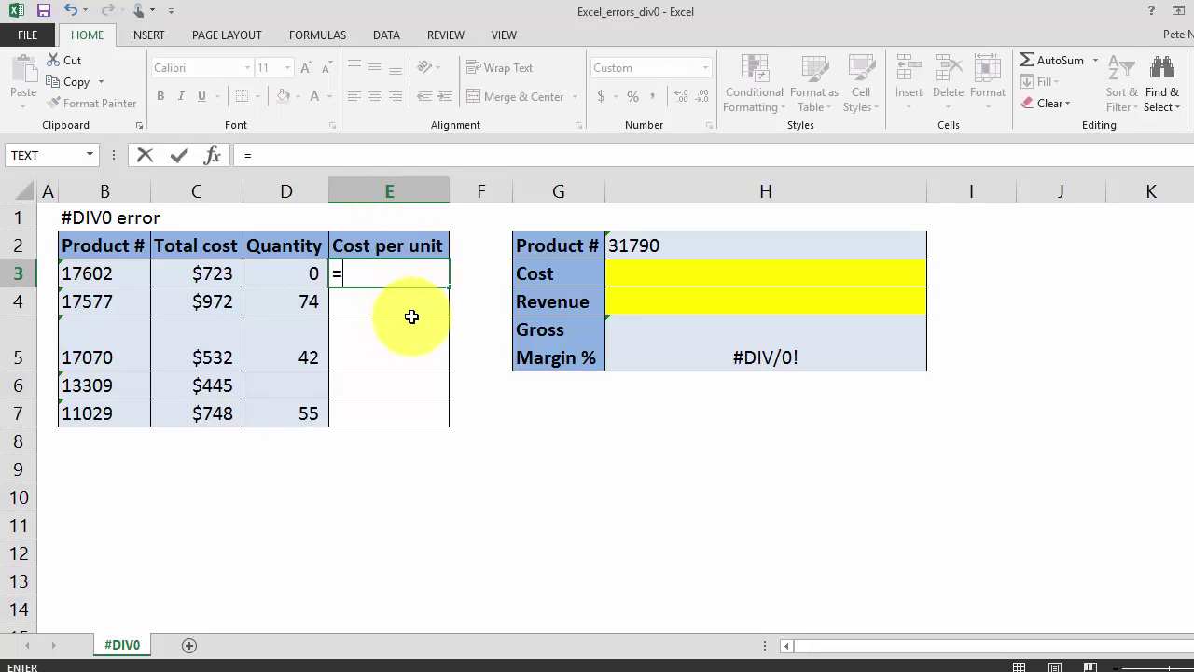
key(Left)
key(Left)
text(/)
key(Left)
key(Return)
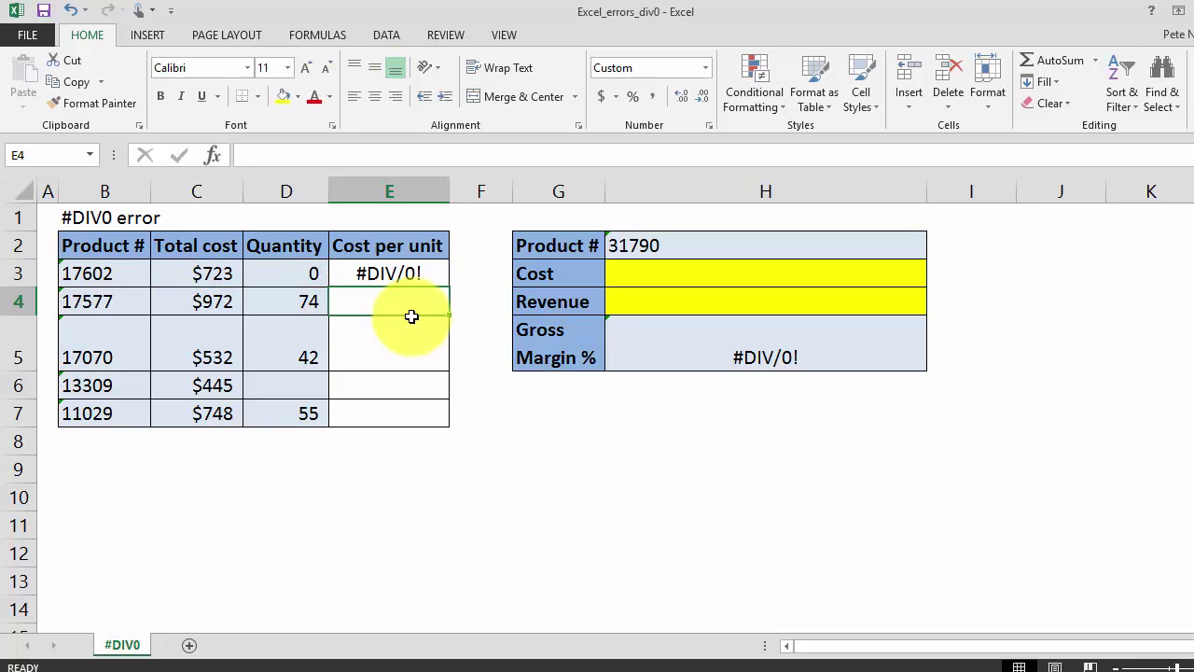
key(Up)
key(shift+Down)
key(shift+Down)
key(shift+Down)
key(shift+Down)
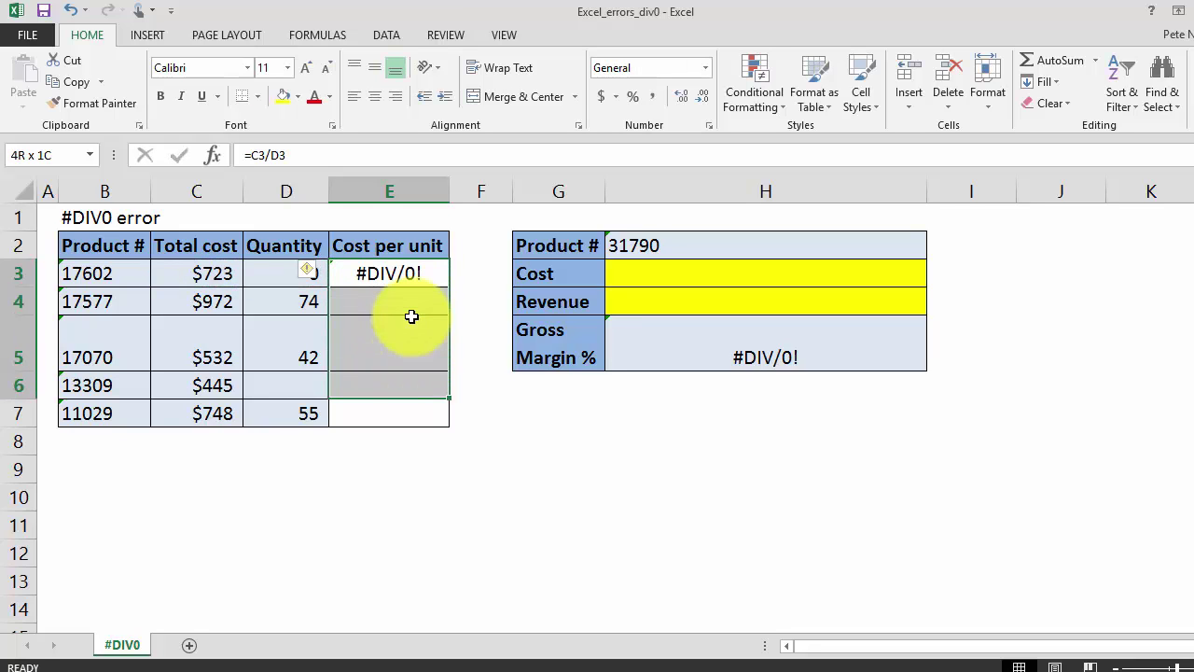
key(ctrl+d)
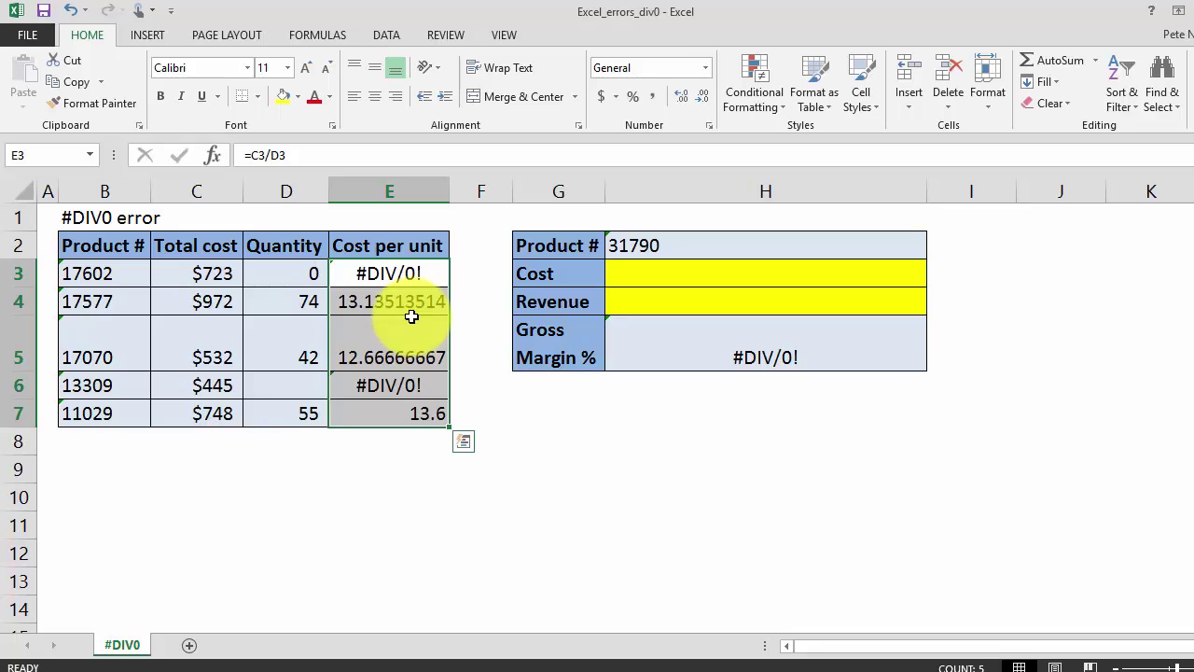
- Format E3:E7 with Comma Style and zero decimal places
click(652, 96)
click(702, 96)
click(702, 96)
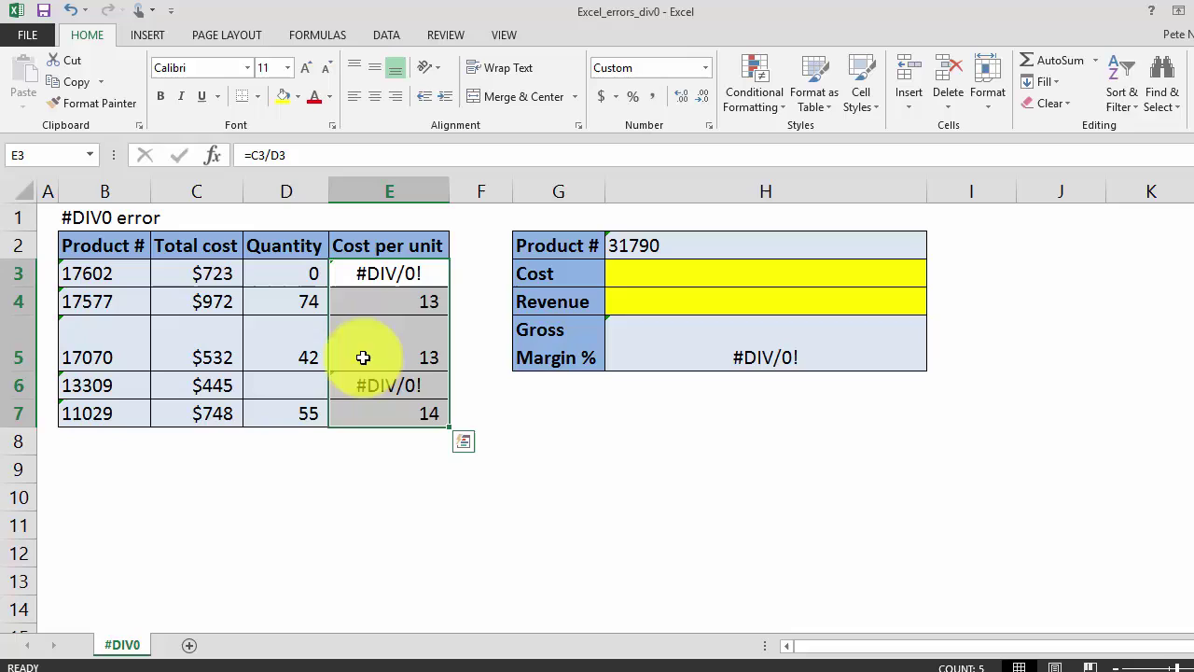
click(403, 299)
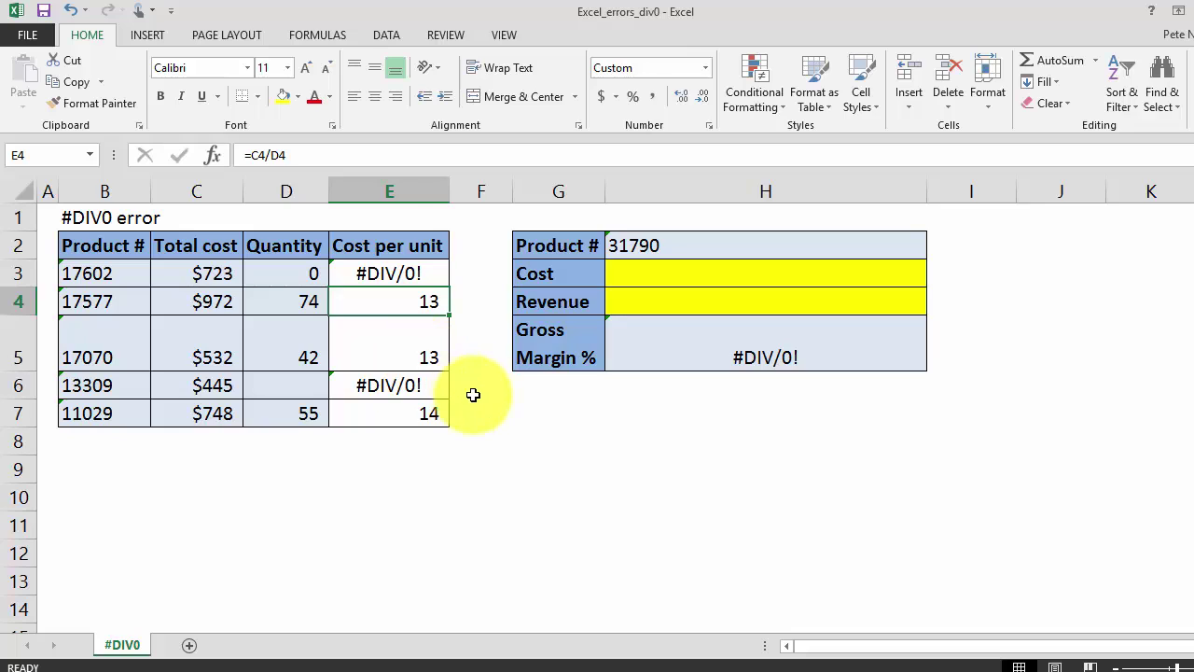
click(384, 262)
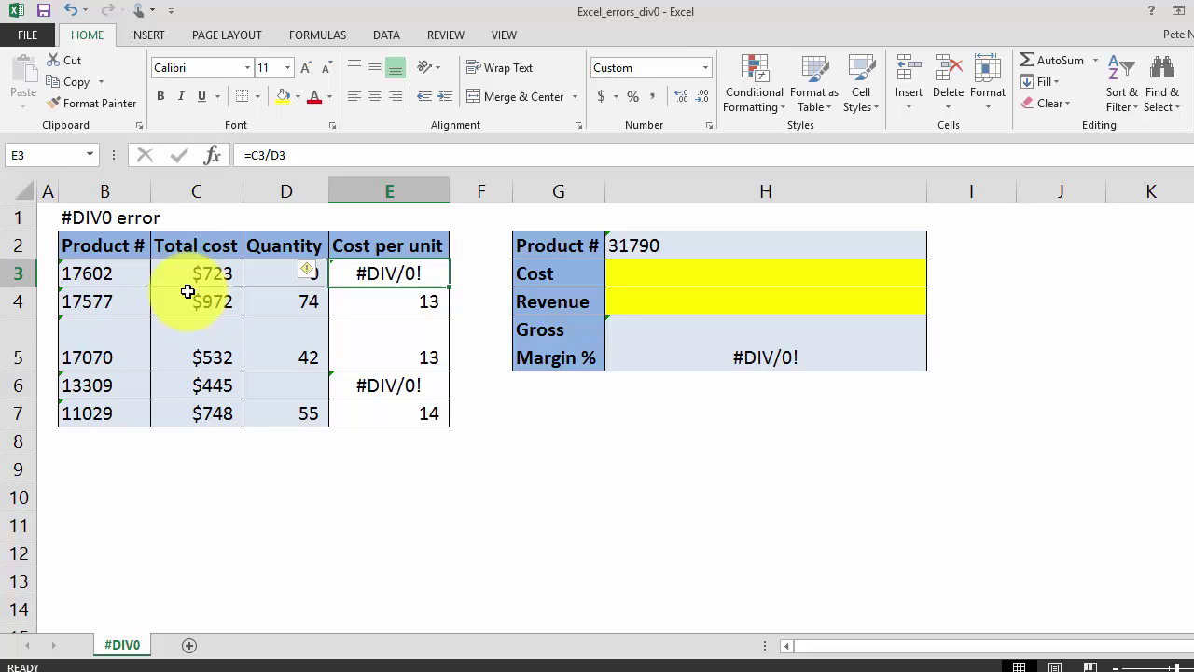
click(266, 350)
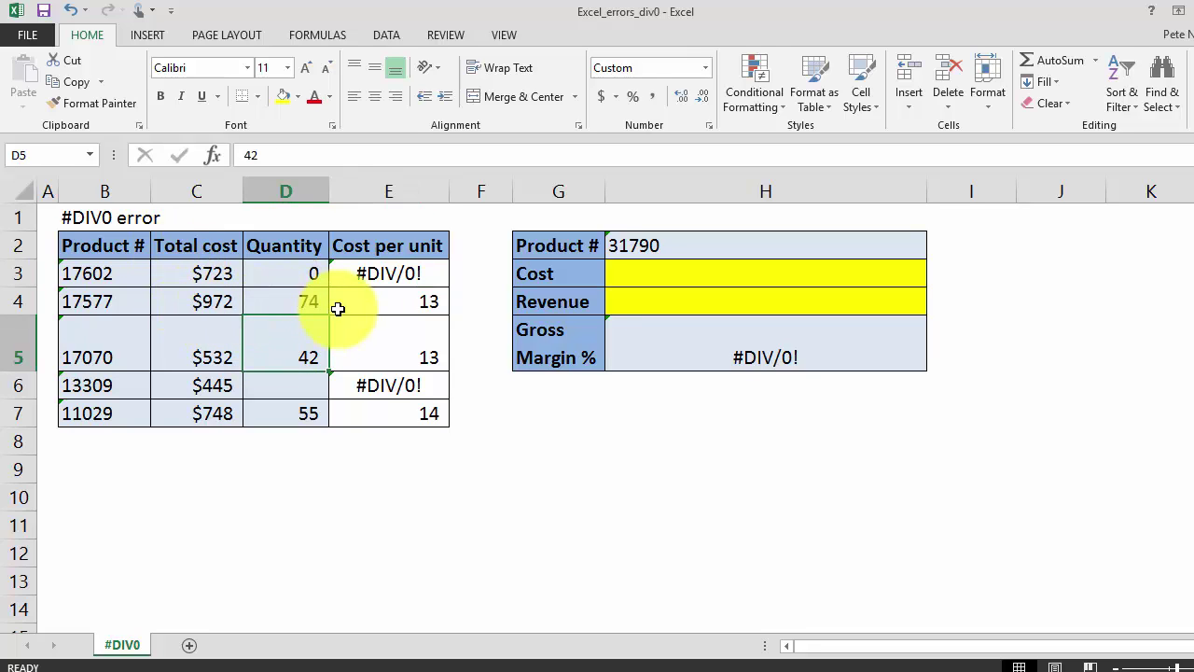
click(293, 421)
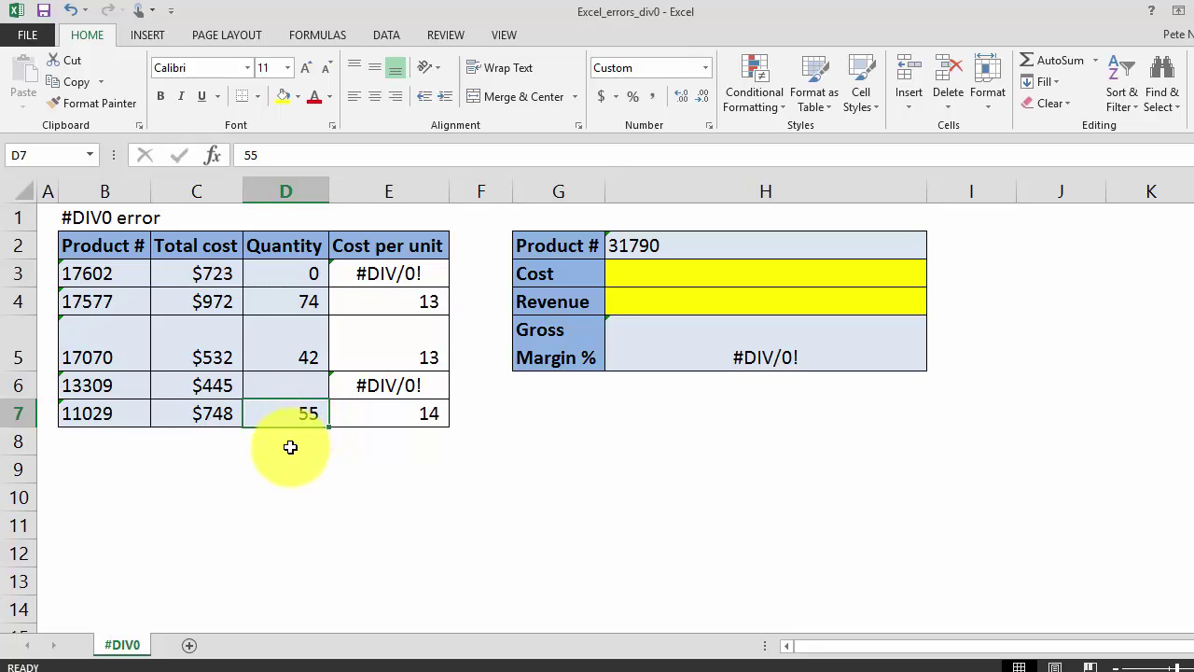
click(396, 272)
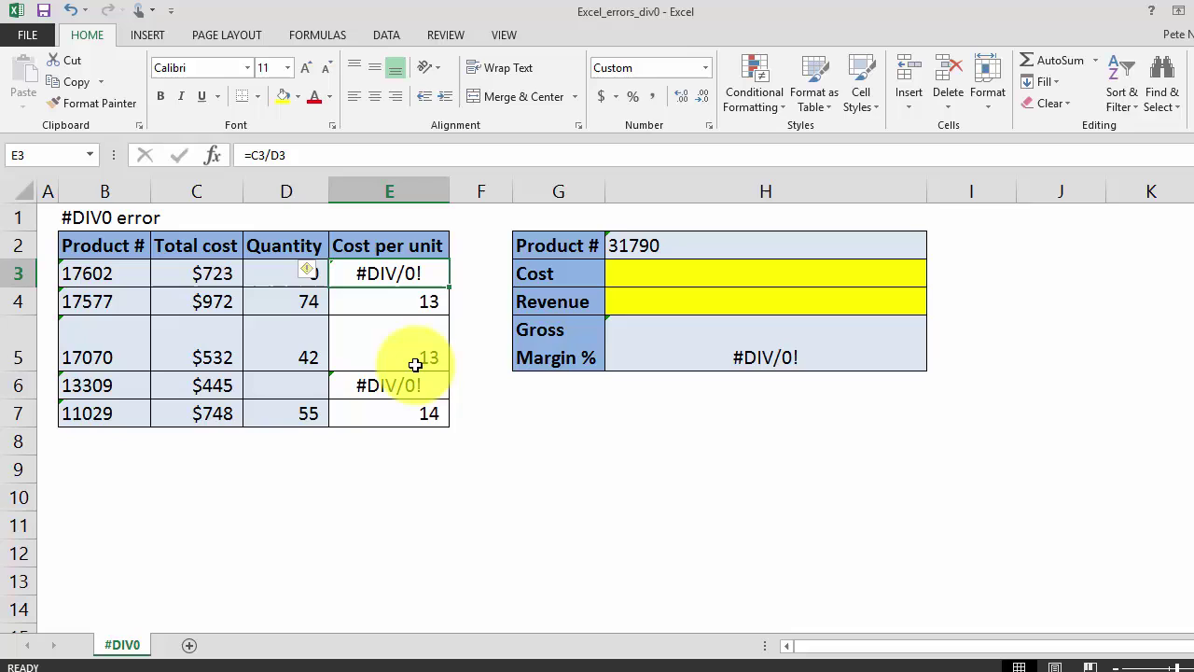
- Enter =IFERROR(C3/D3,"") in E3
text(=)
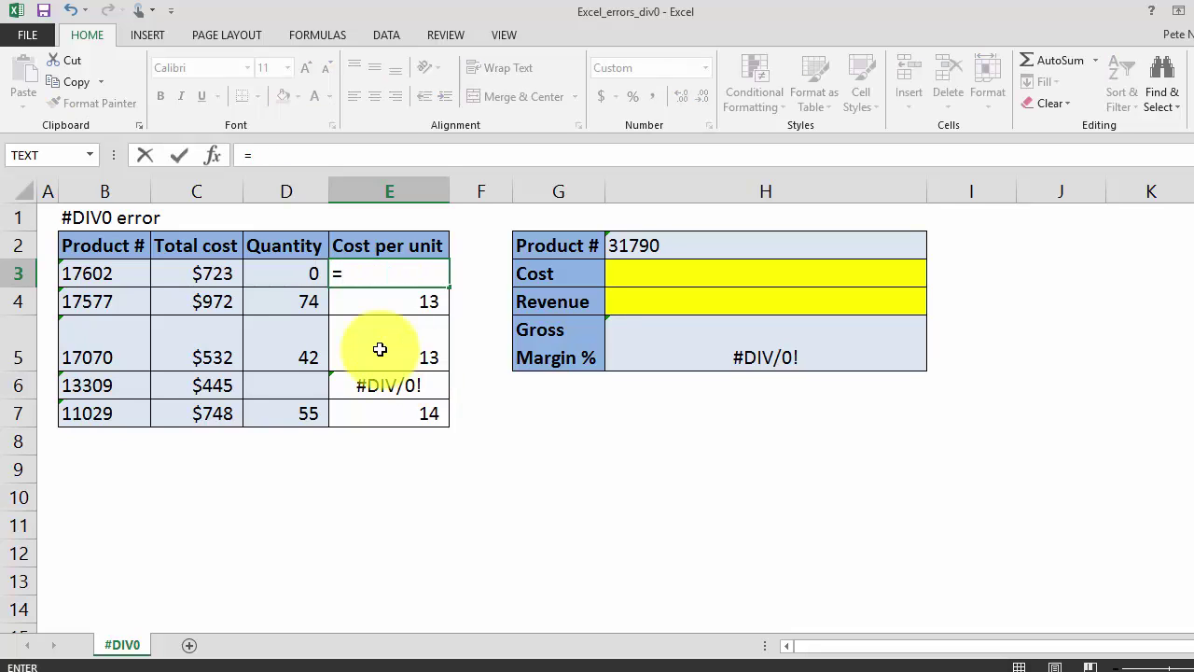
text(ife)
key(Tab)
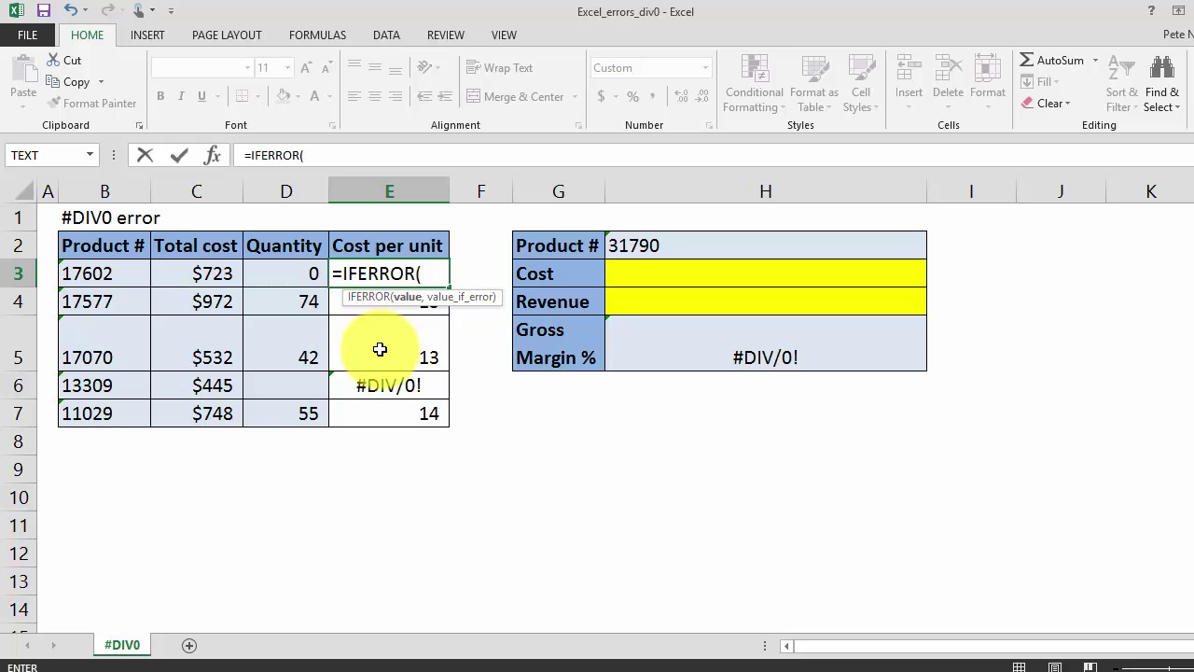
key(Left)
key(Left)
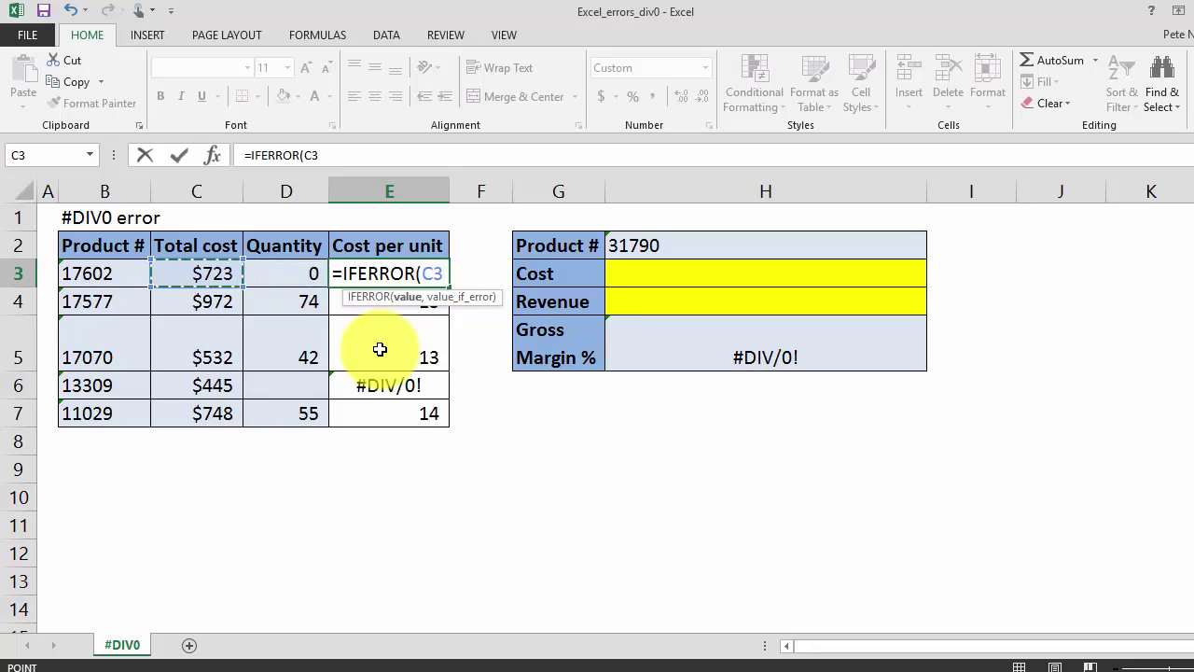
text(/)
key(Left)
key(Left)
key(Right)
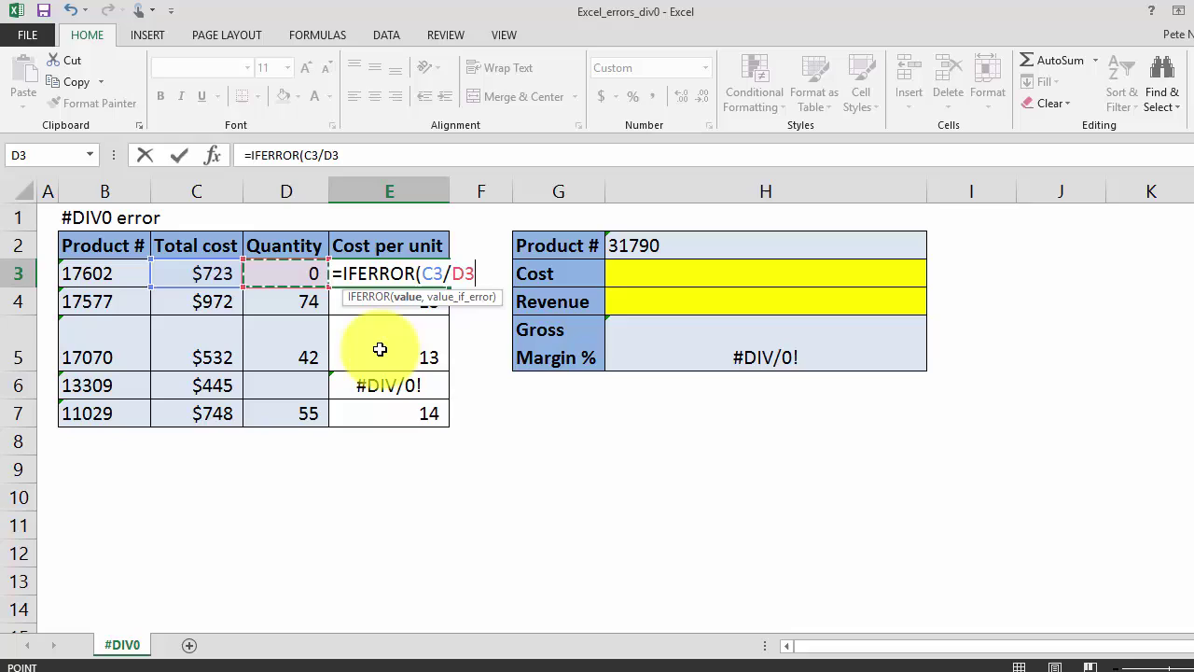
text(,)
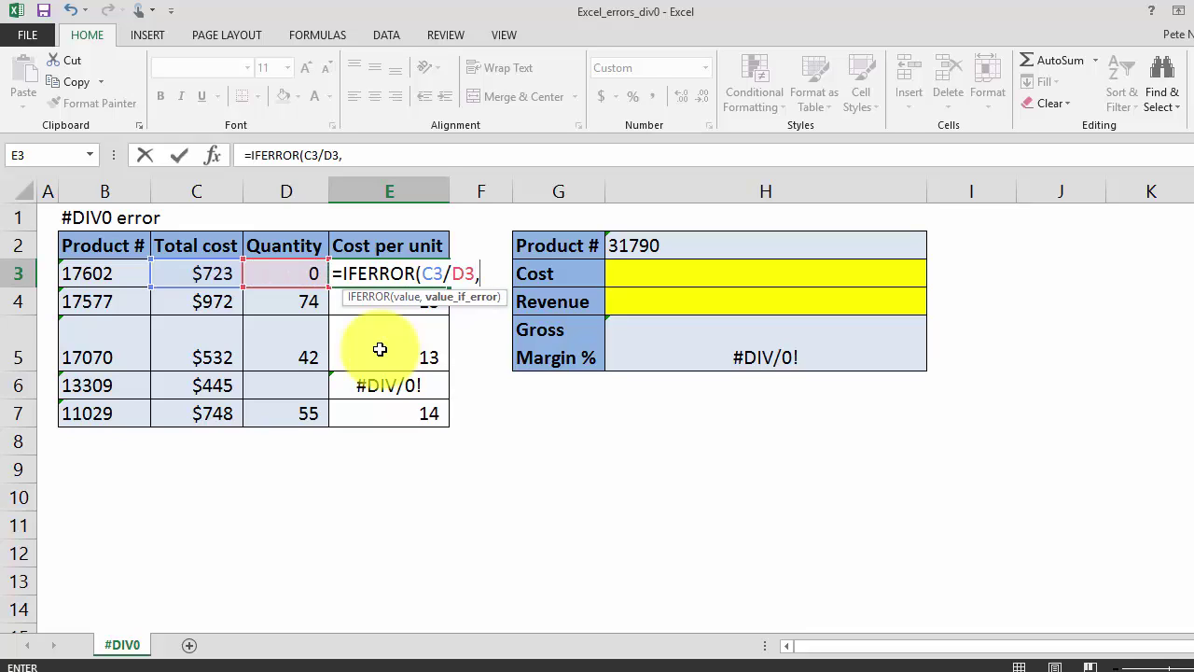
text(""))
key(Return)
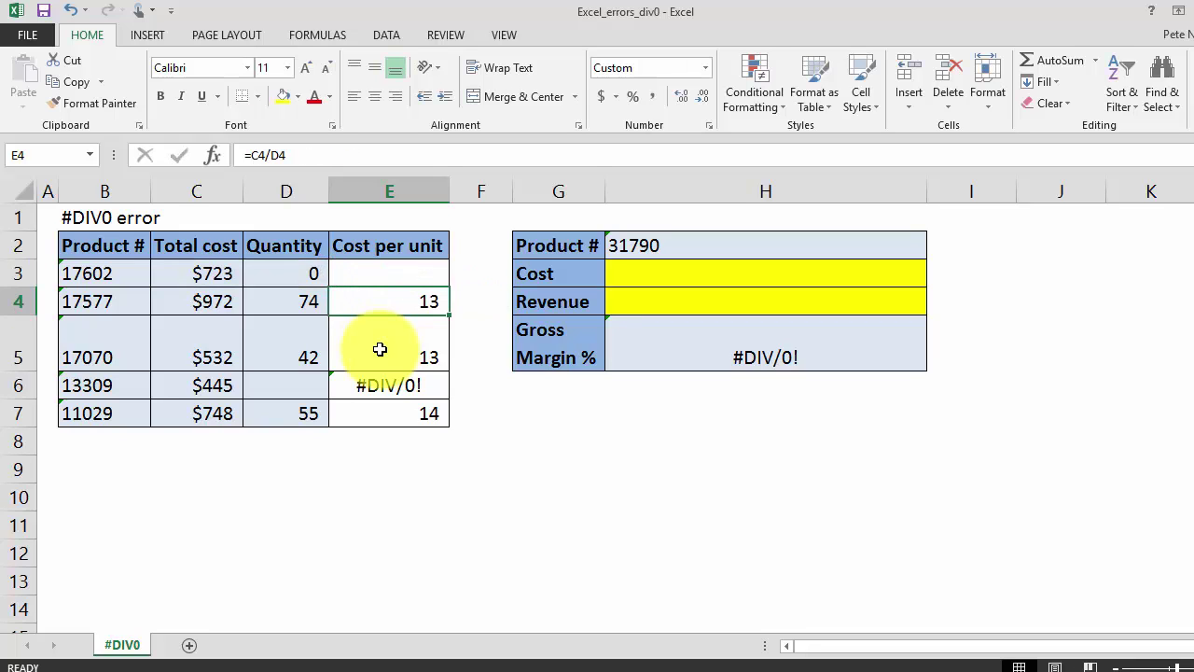
- Copy the IFERROR formula from E3 down to E7, blanking the #DIV/0! rows
click(422, 264)
click(454, 284)
click(389, 272)
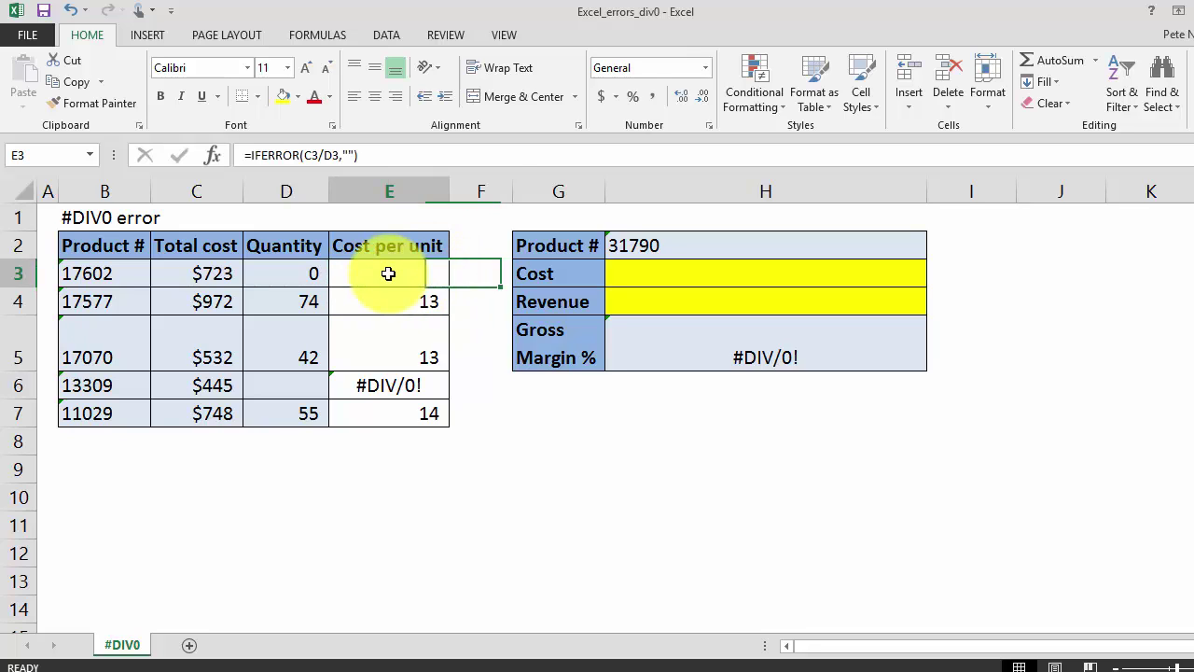
drag(442, 282, 436, 433)
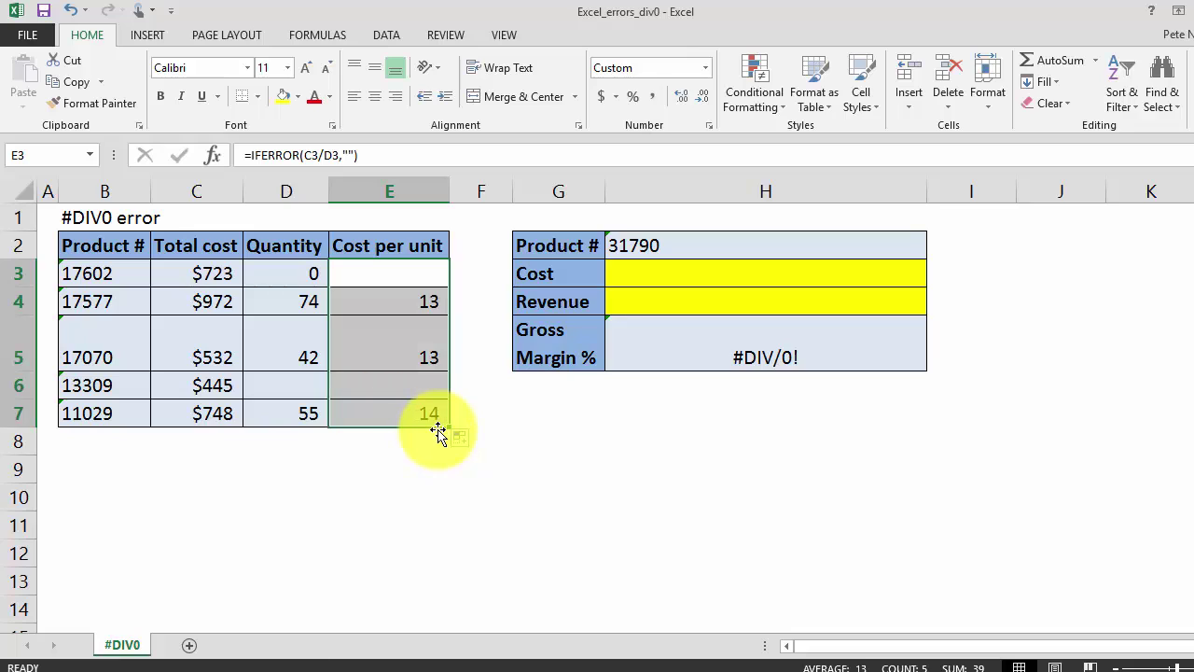
click(420, 275)
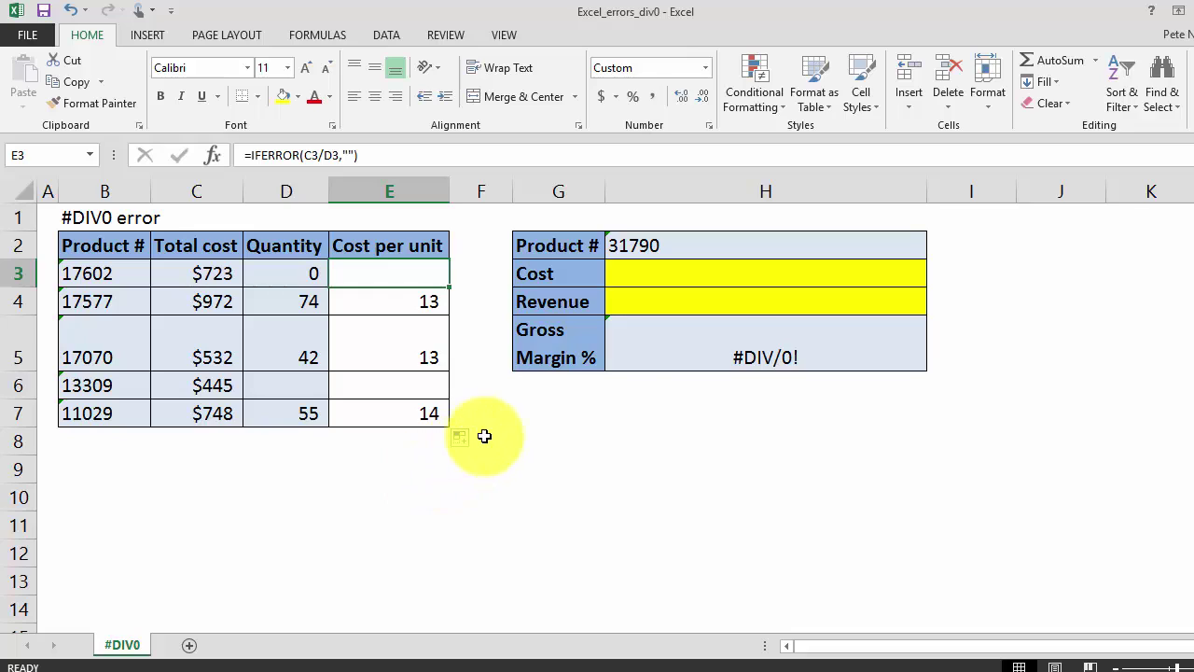
click(782, 276)
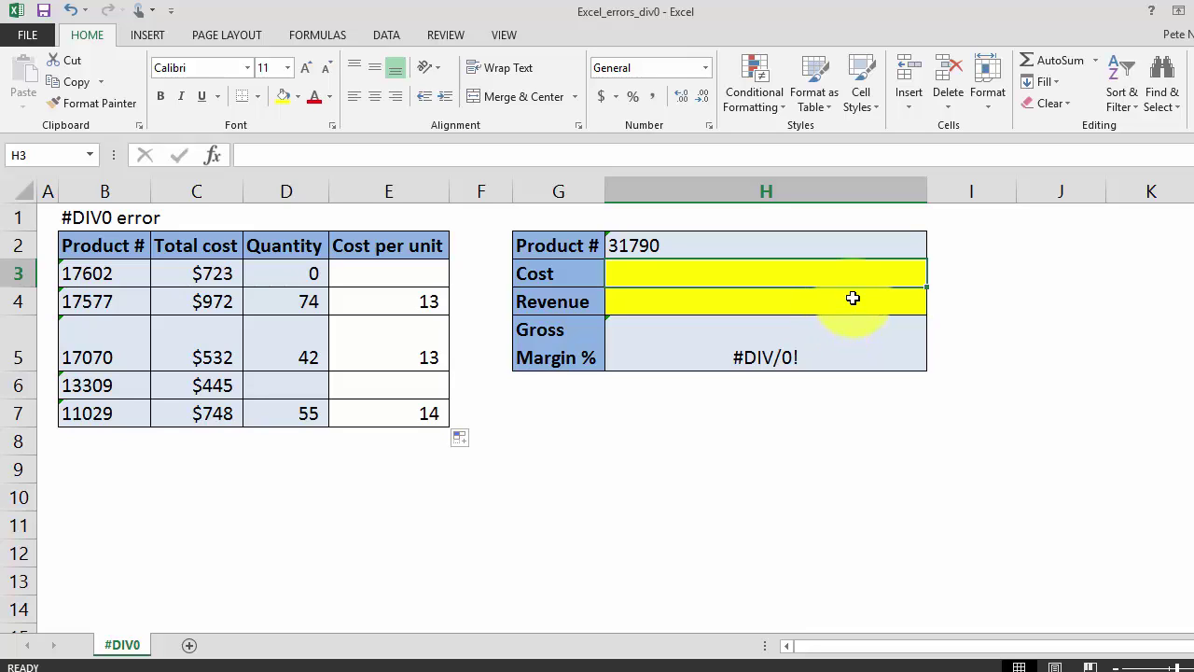
click(877, 352)
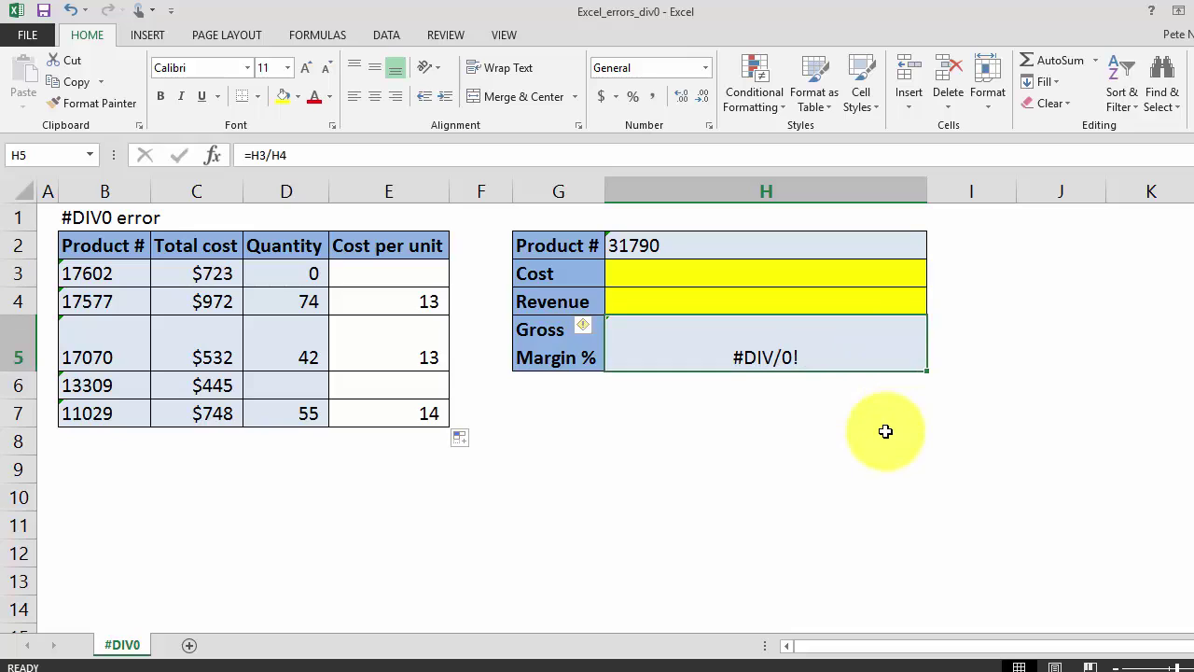
click(825, 416)
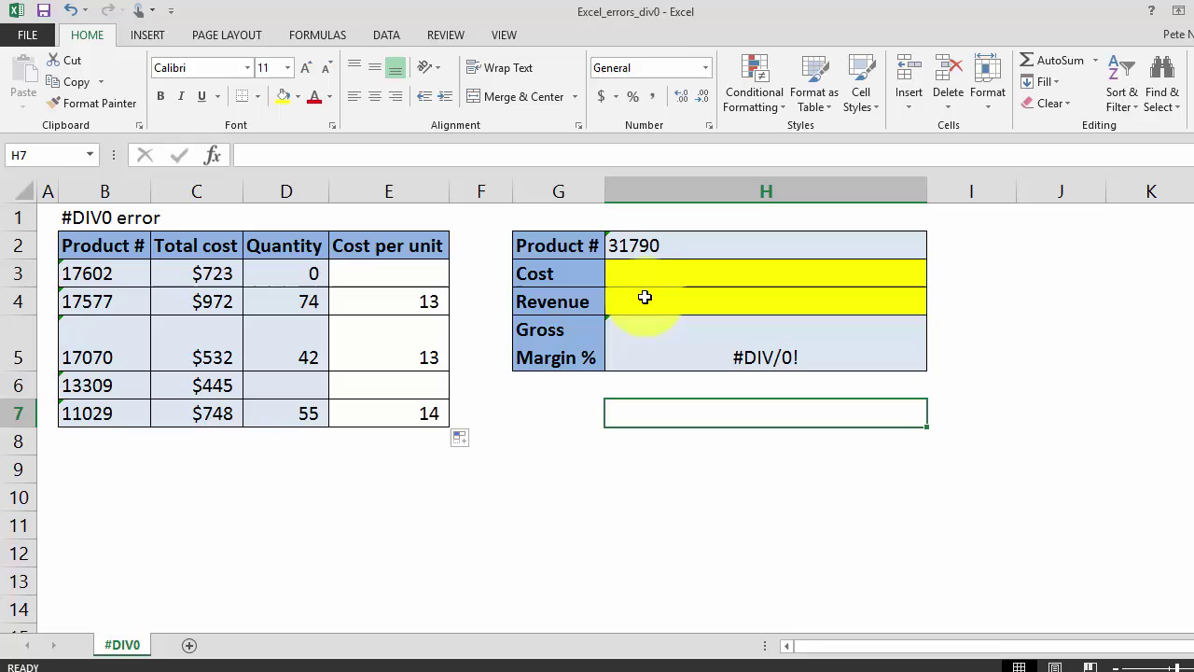
drag(658, 281, 661, 298)
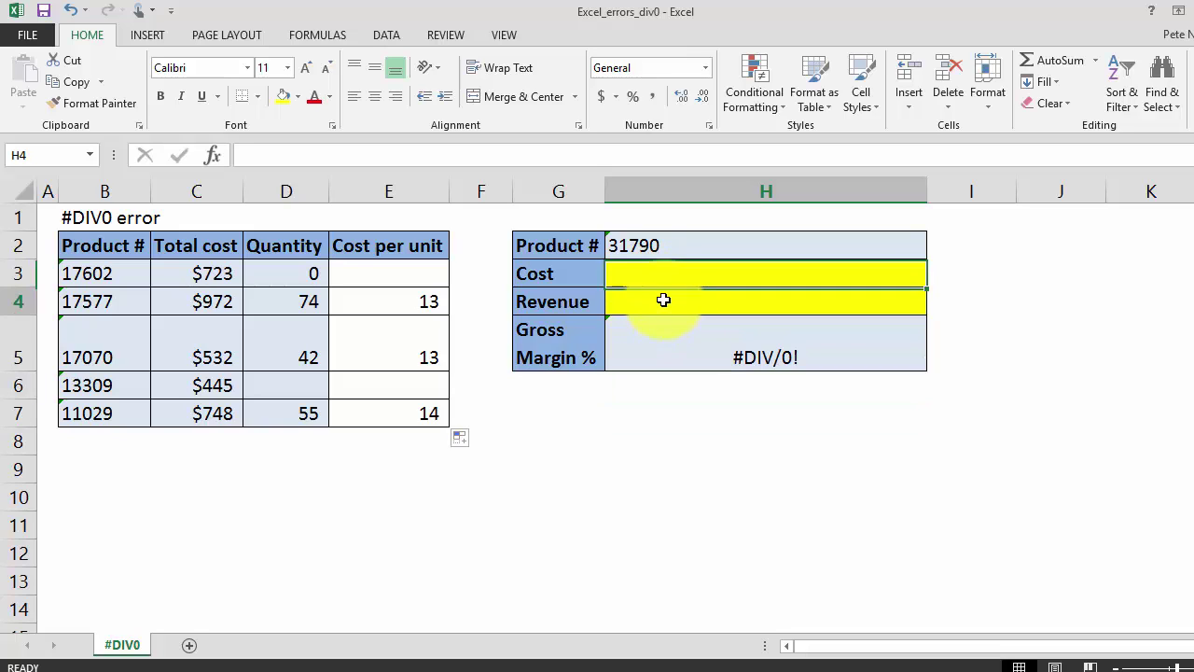
click(668, 444)
click(679, 407)
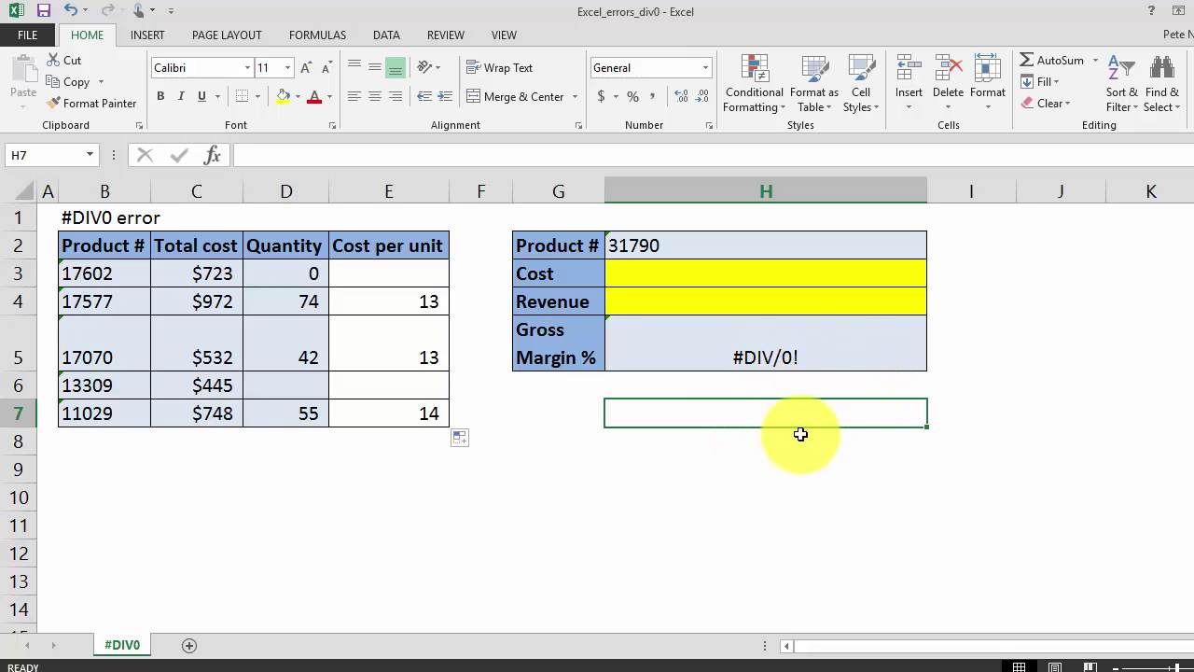
- Enter =IFERROR(H3/H4,"Please enter cost and revenue above") in H5
key(Up)
key(Up)
text(=)
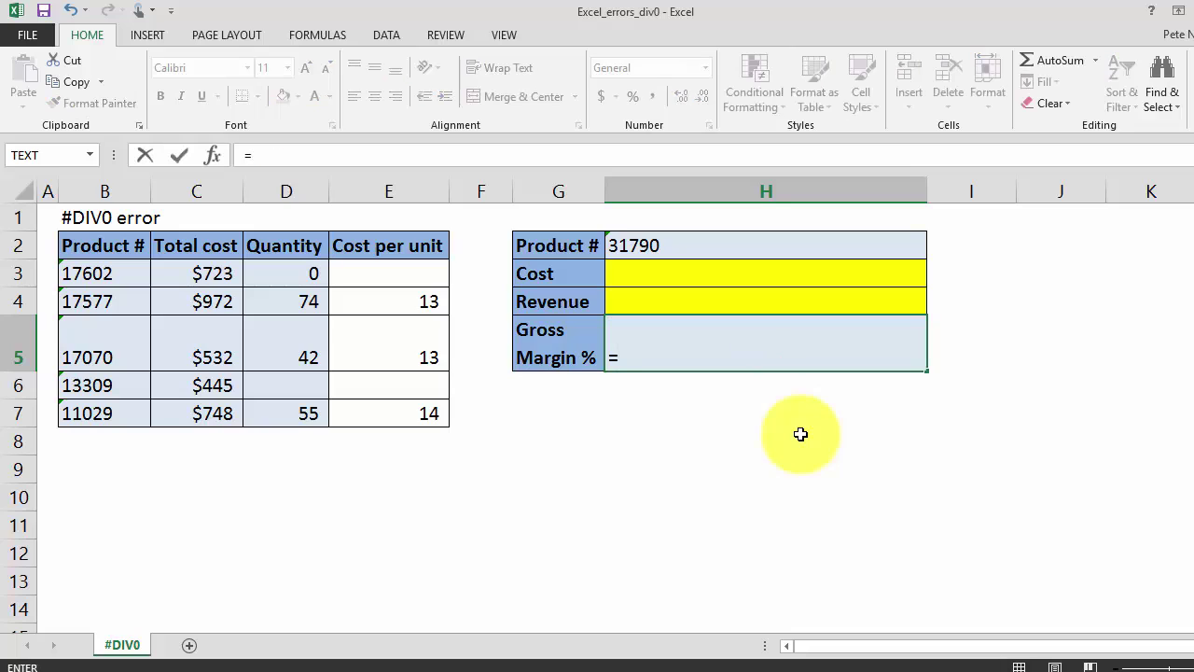
text(if)
key(Down)
key(Tab)
key(Up)
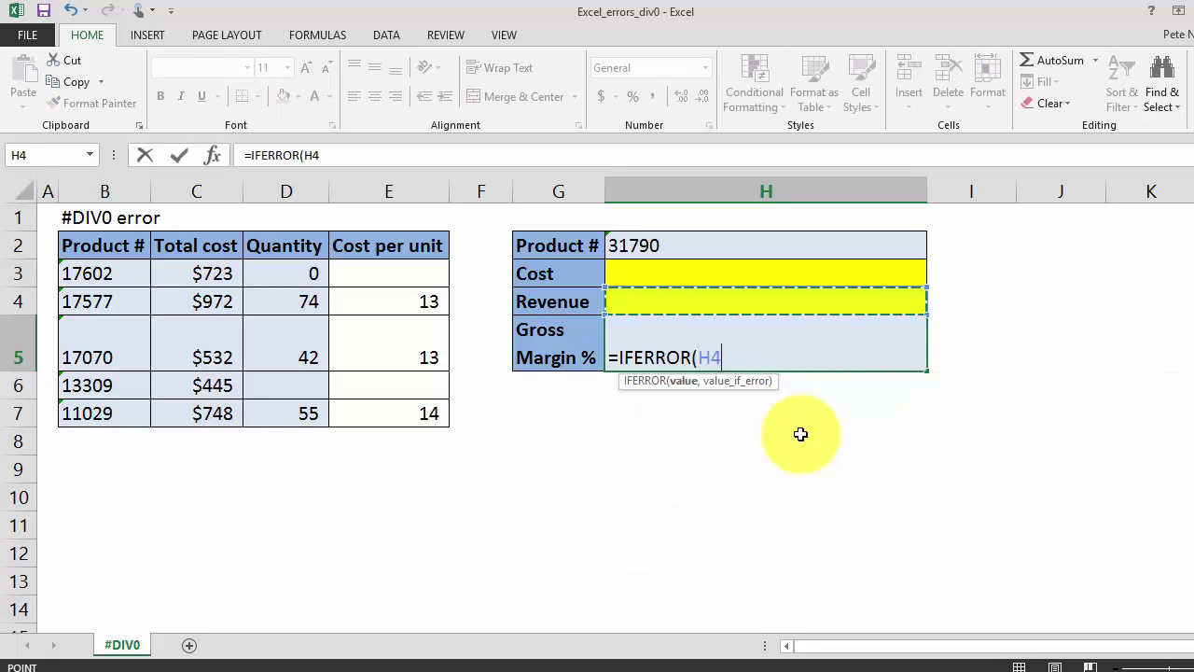
key(Up)
text(/)
key(Up)
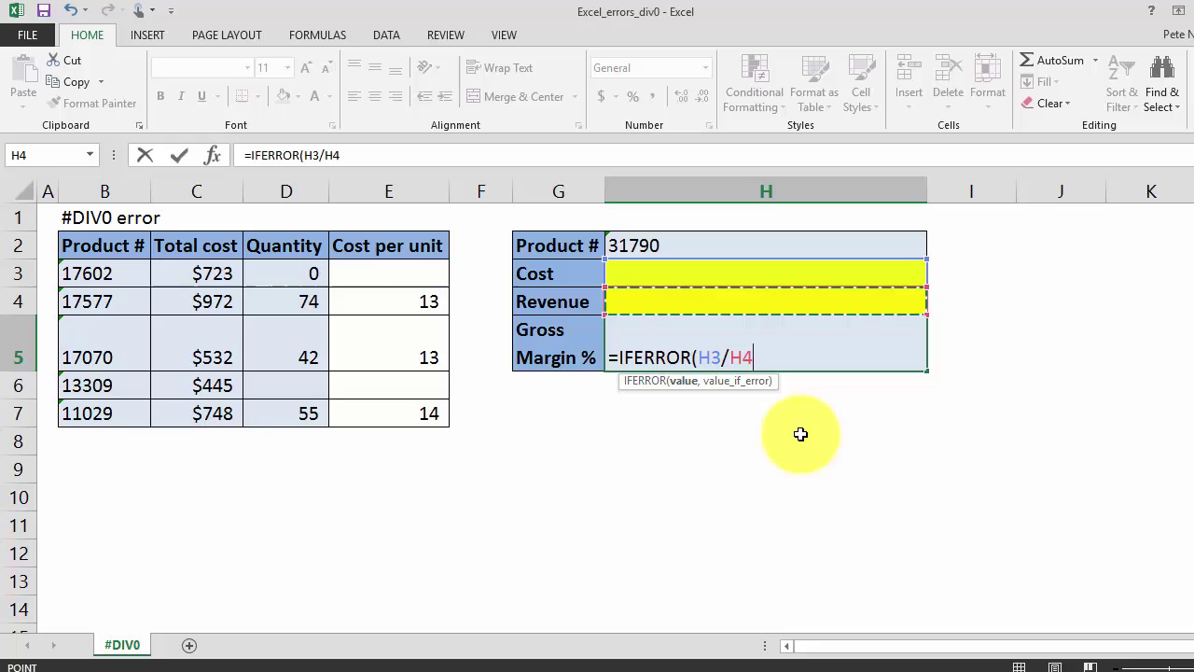
text(,")
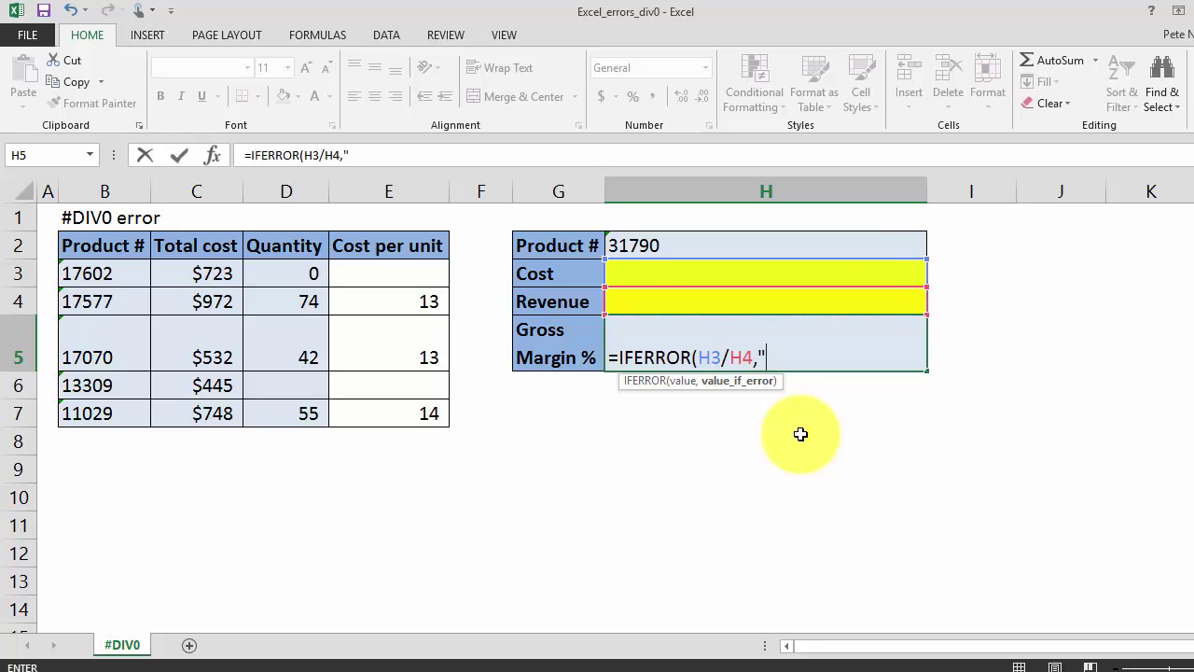
text(Please en)
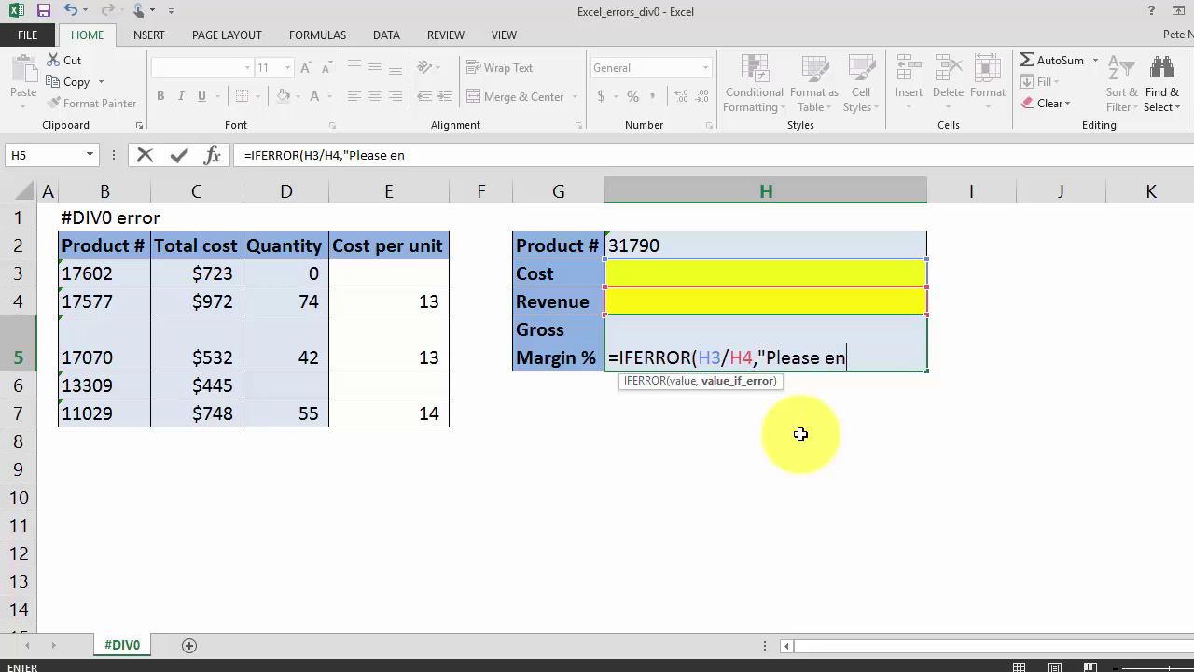
text(ter cost and r)
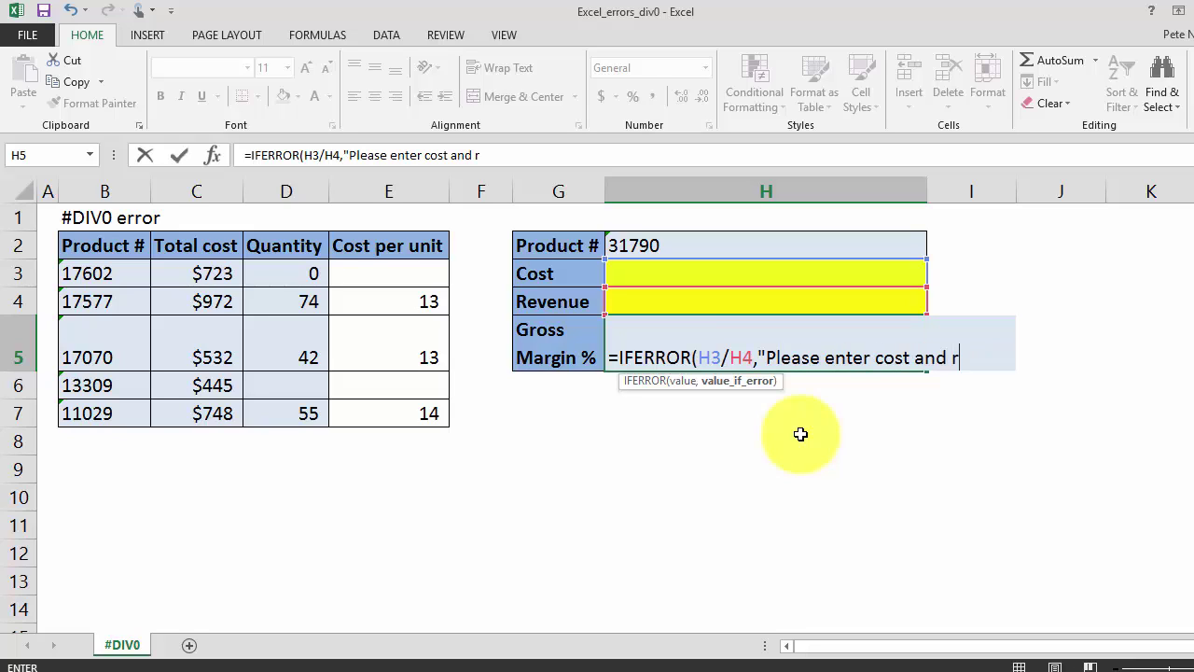
text(evenue above")
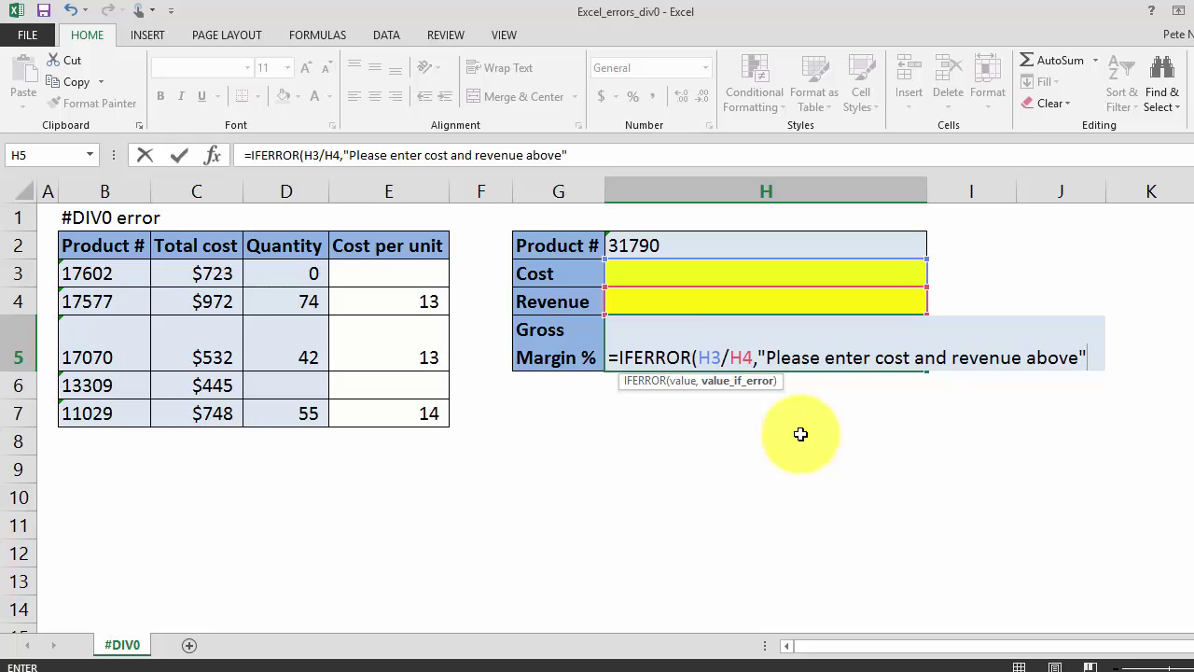
text())
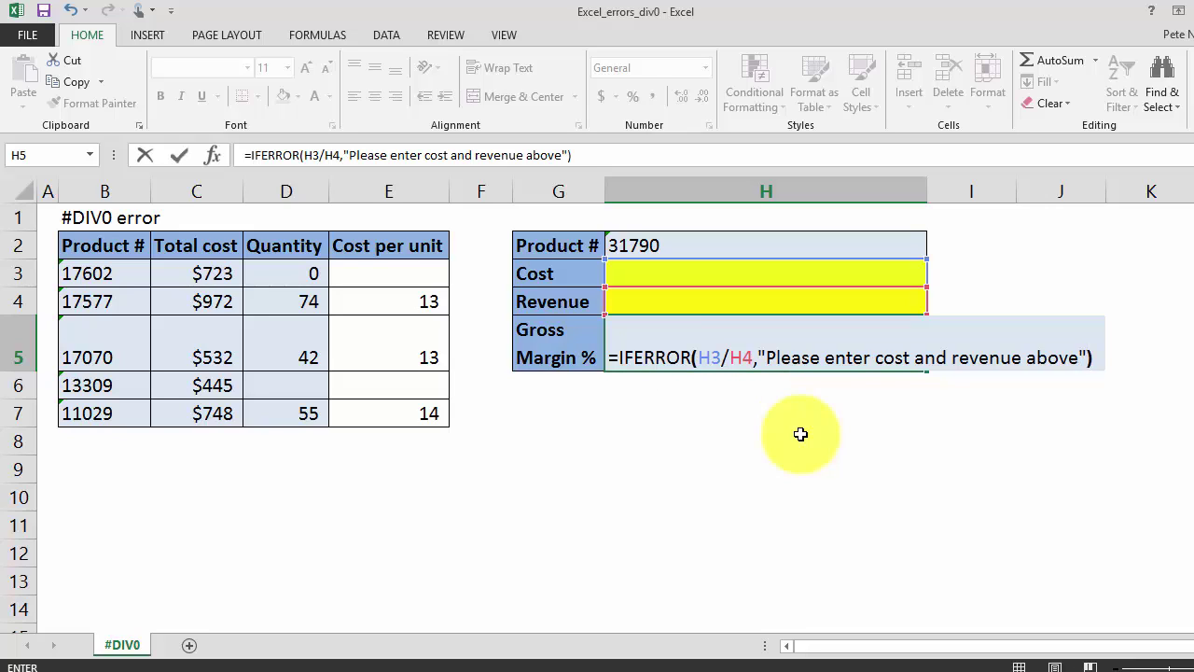
key(Up)
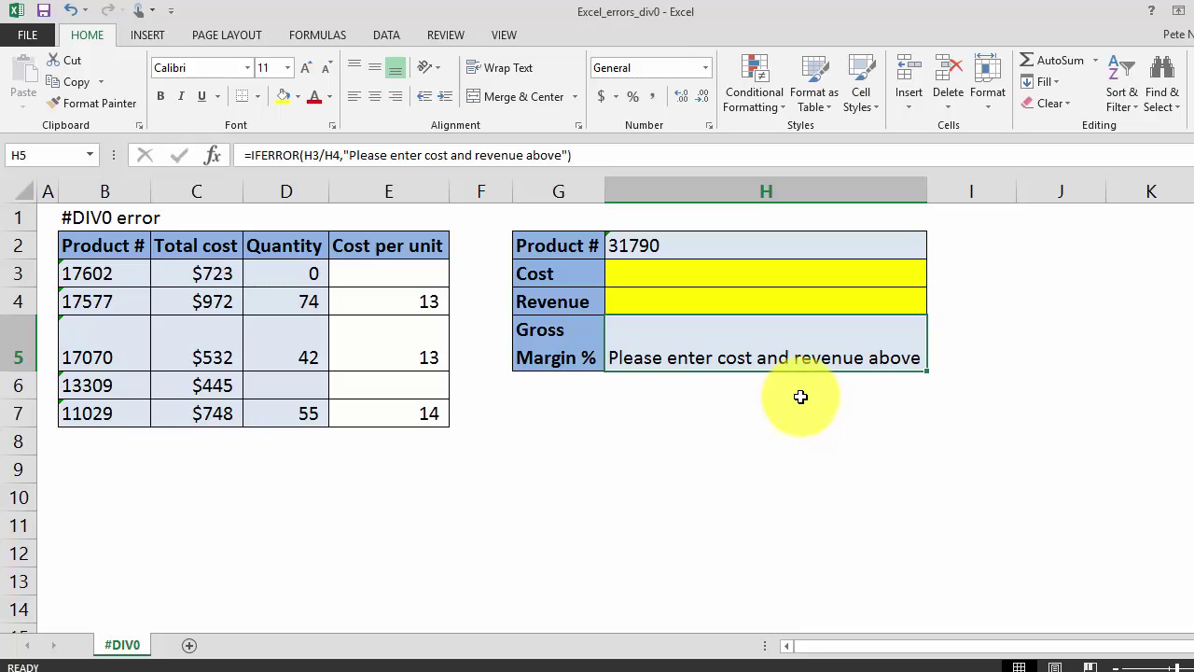
- Enter cost 525 in H3 and revenue 1250 in H4
key(Up)
key(Up)
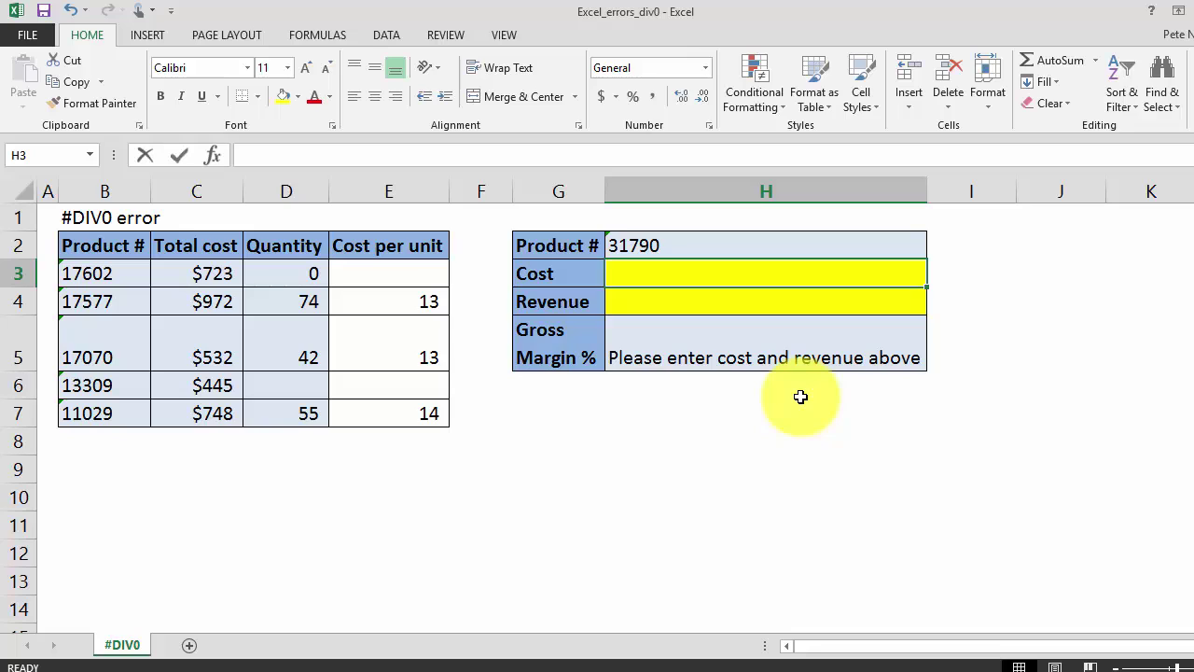
text(525)
key(Return)
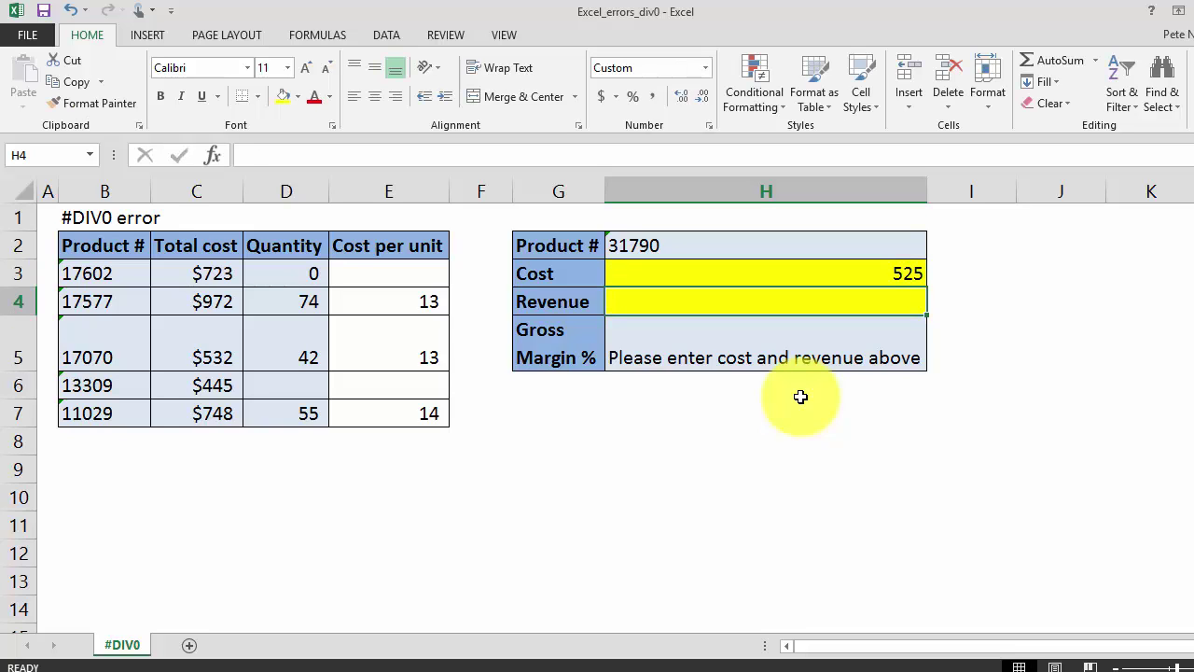
text(1250)
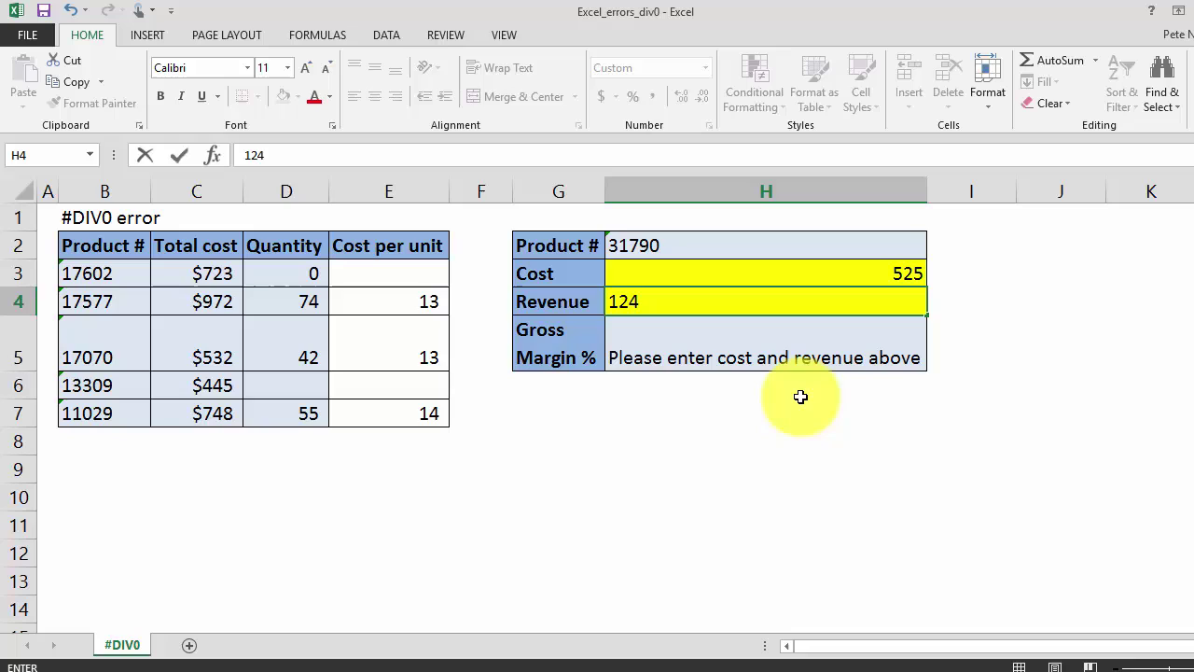
key(Return)
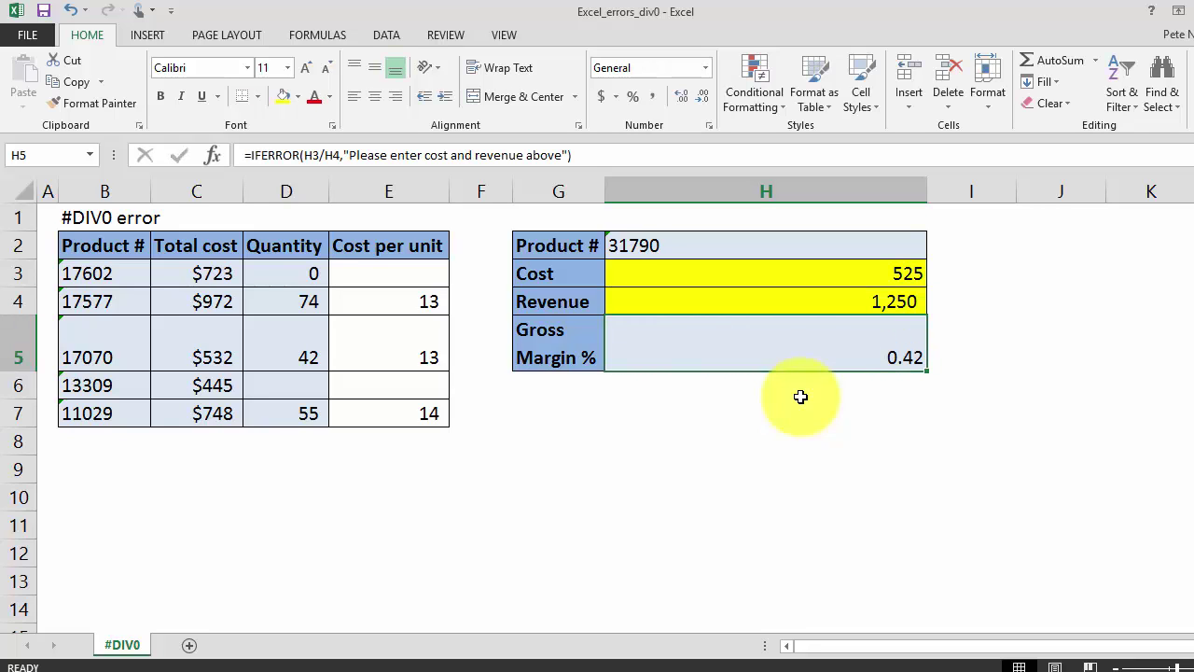
- Apply Percent Style to H5 so the gross margin shows 42%
click(632, 97)
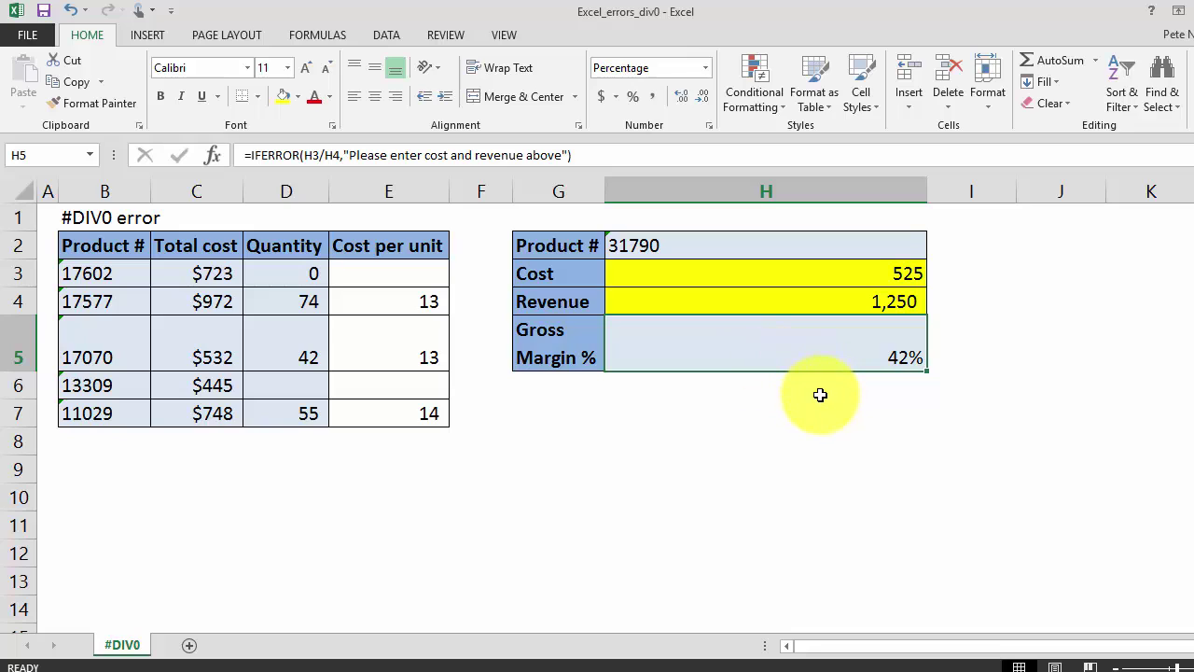
key(Up)
key(Up)
key(Down)
key(Down)
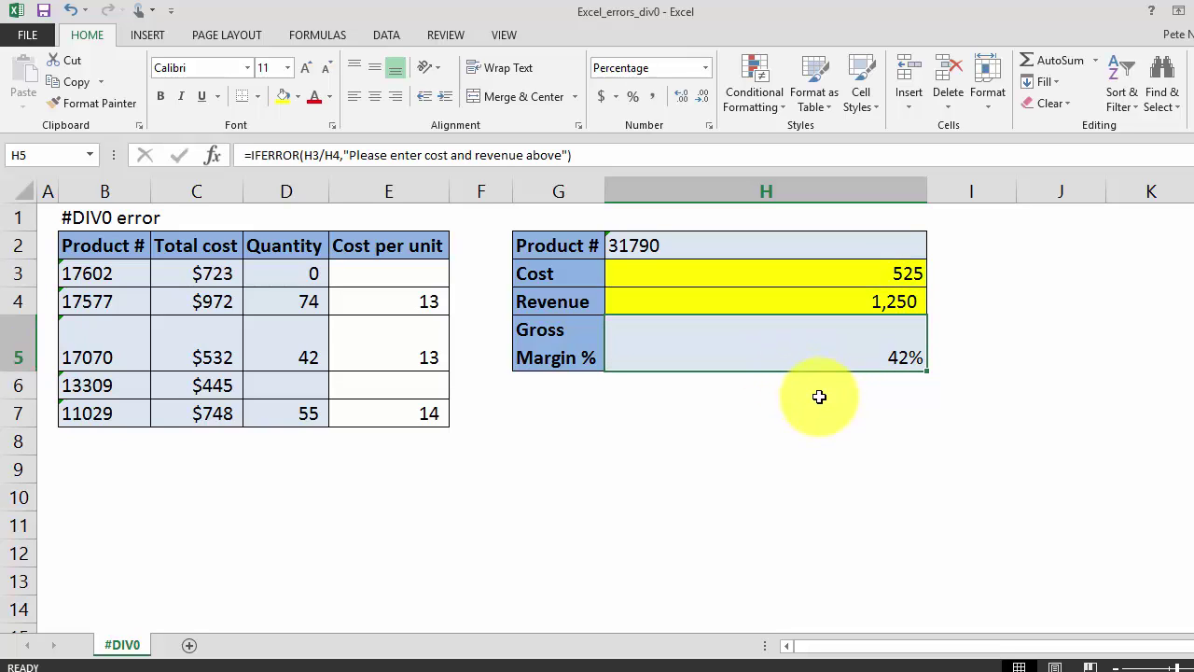